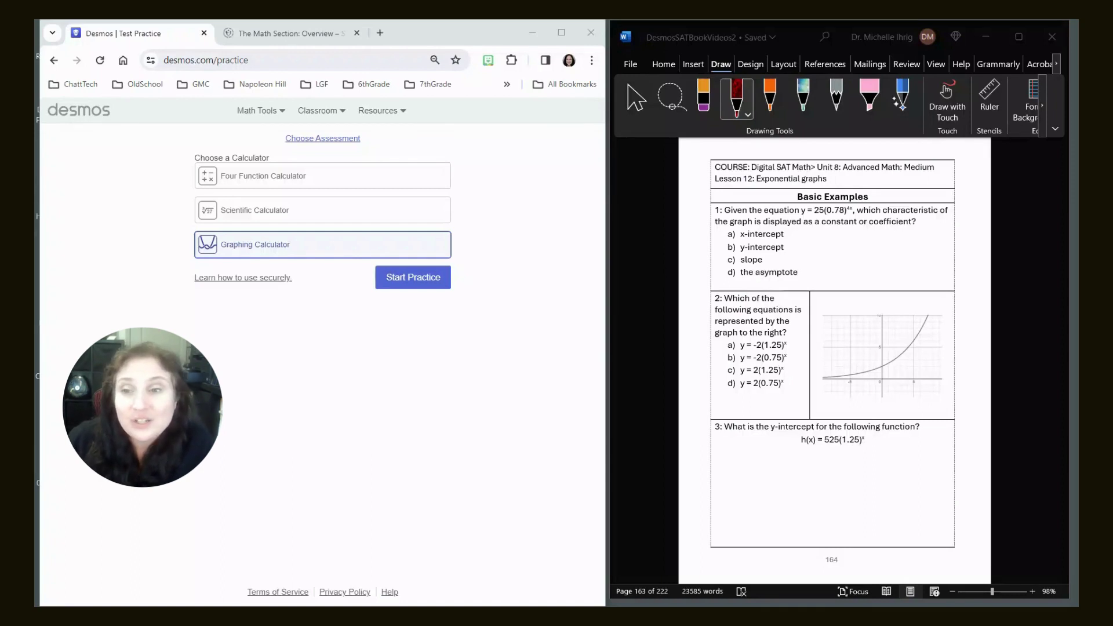
# - Choose the College Board (Digital PSAT, NMSQT, and SAT) assessment and start its practice calculator
pyautogui.click(328, 145)
pyautogui.click(359, 282)
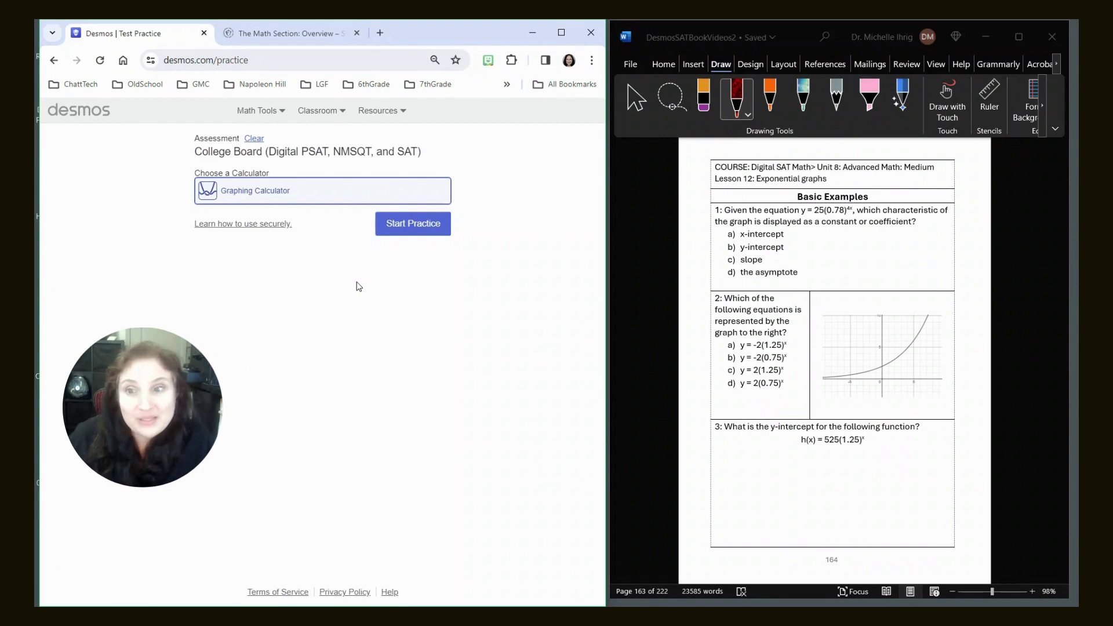
pyautogui.click(409, 235)
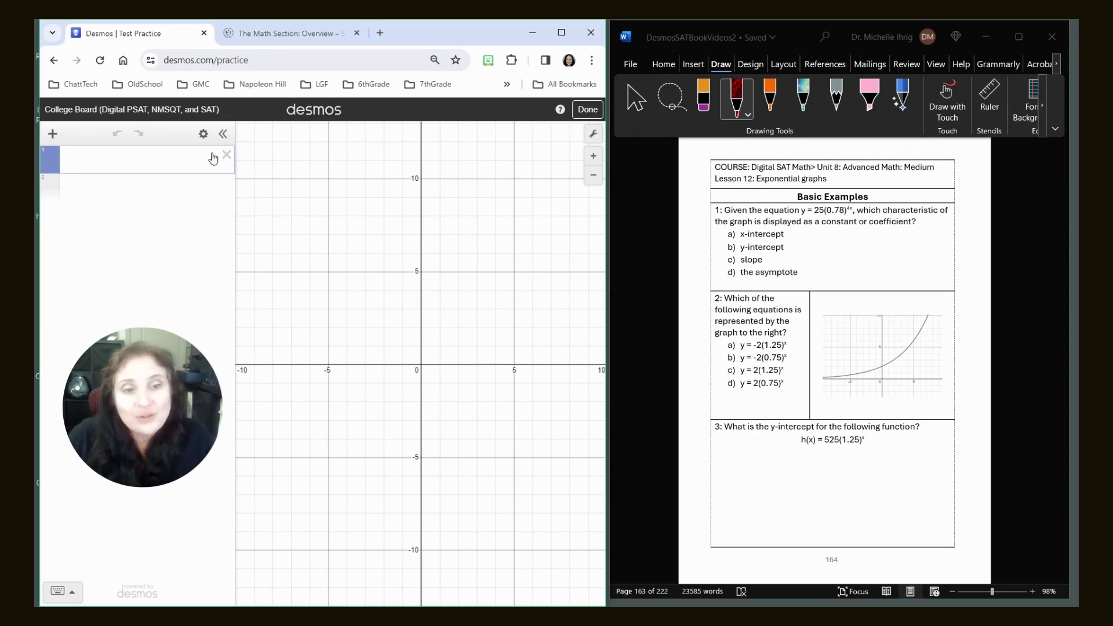
# - Graph y=25(0.78)^4x, zoom out, and mark its y-intercept at (0, 25)
pyautogui.write('y')
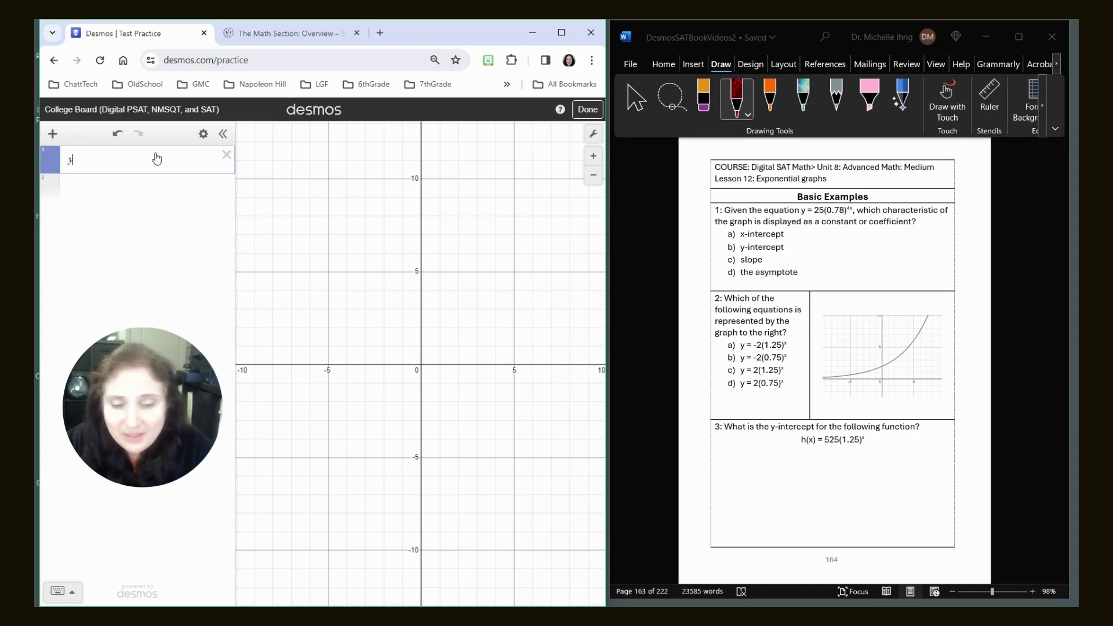
pyautogui.write('=25')
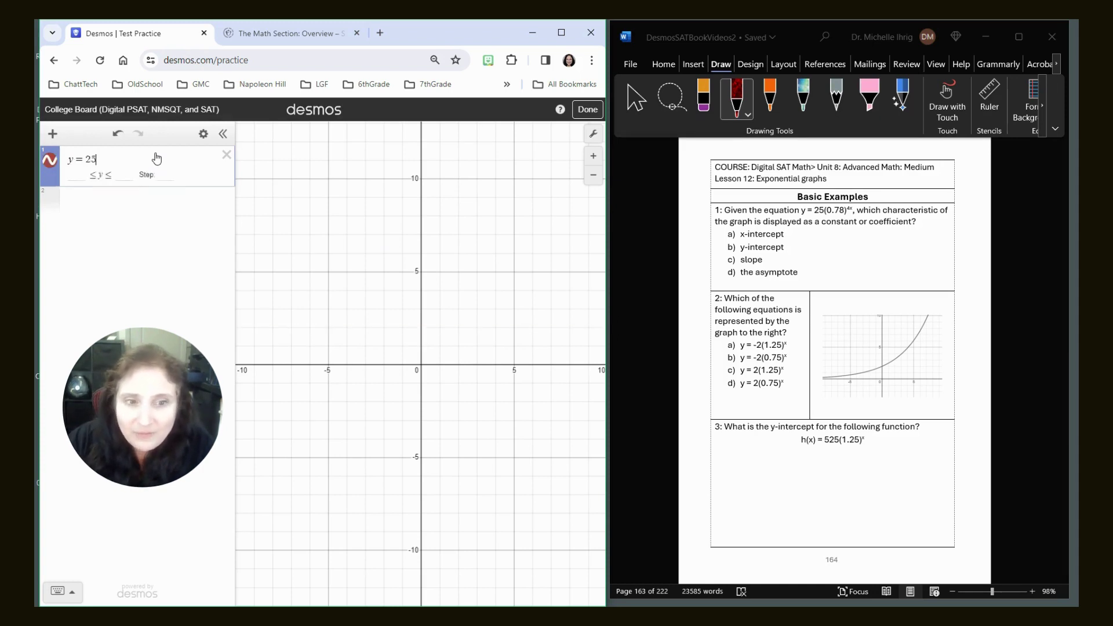
pyautogui.write('(0.78')
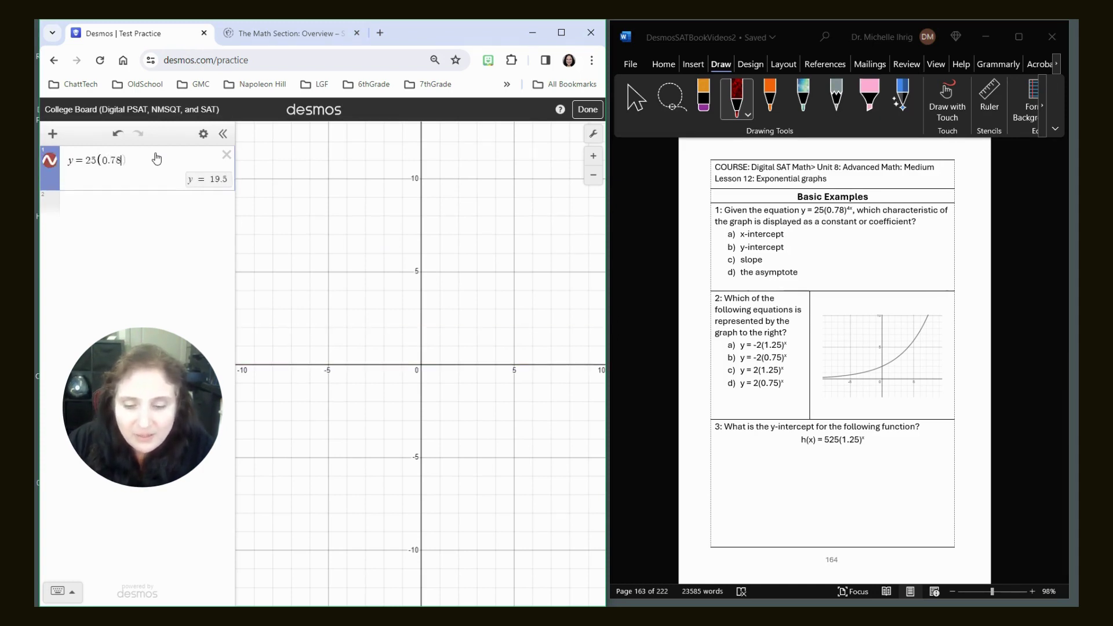
pyautogui.write(')')
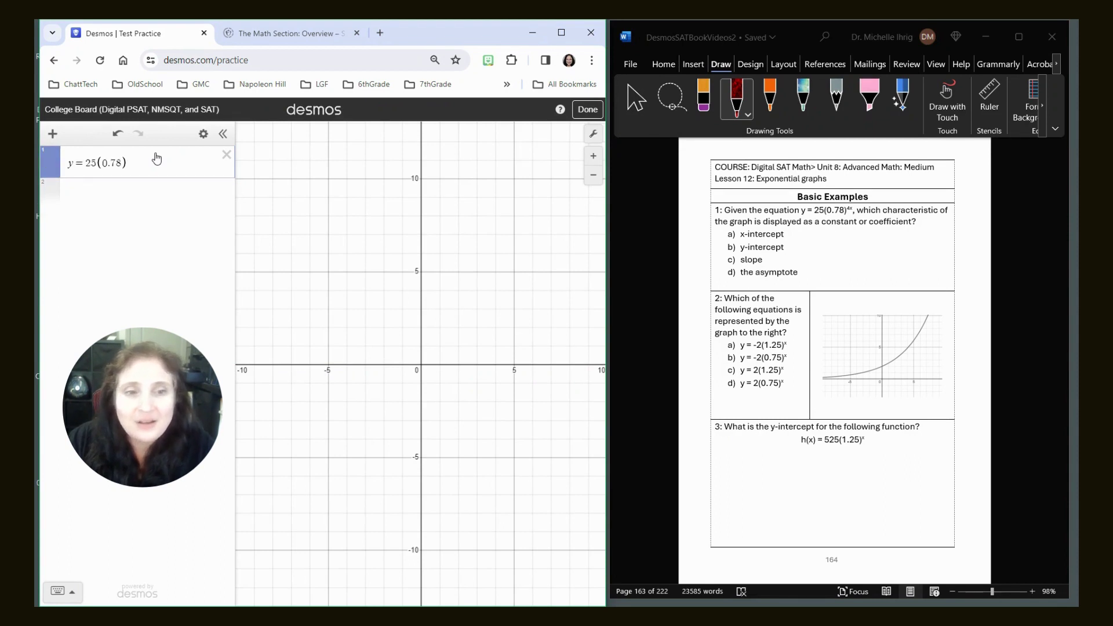
pyautogui.write('^4x')
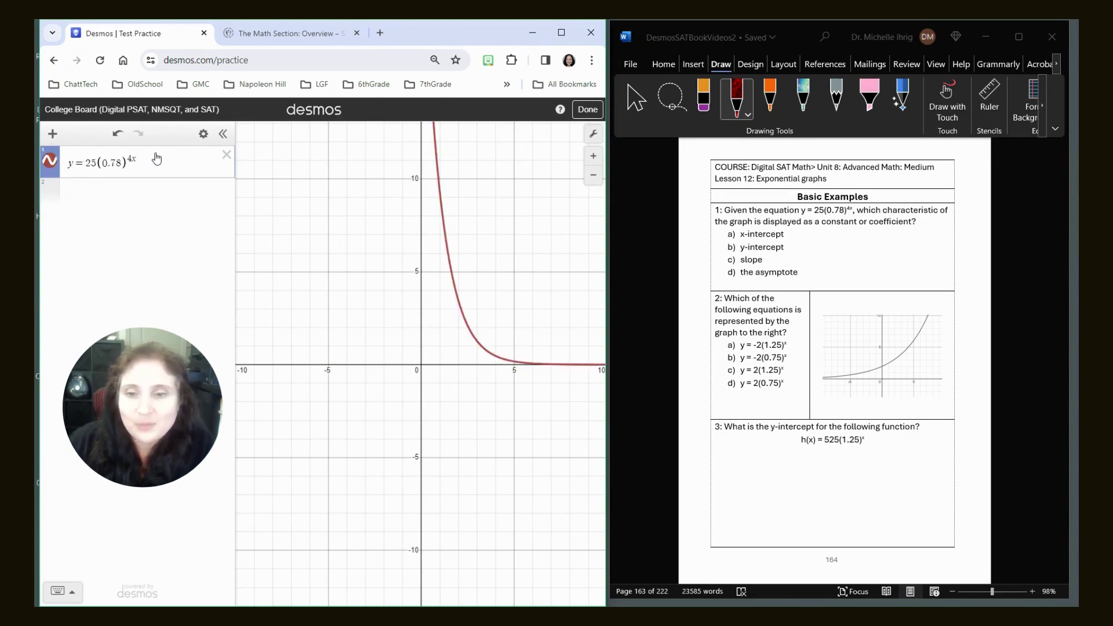
pyautogui.scroll(-1, 345, 316)
pyautogui.moveTo(345, 316); pyautogui.dragTo(348, 353)
pyautogui.scroll(-3, 360, 249)
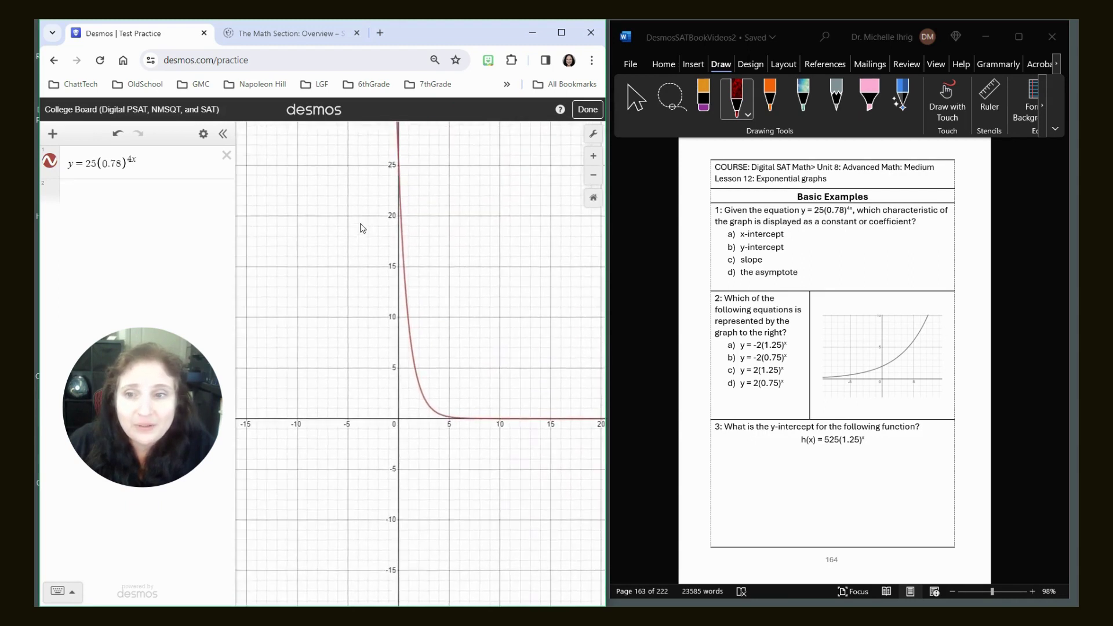
pyautogui.moveTo(393, 175); pyautogui.dragTo(400, 172)
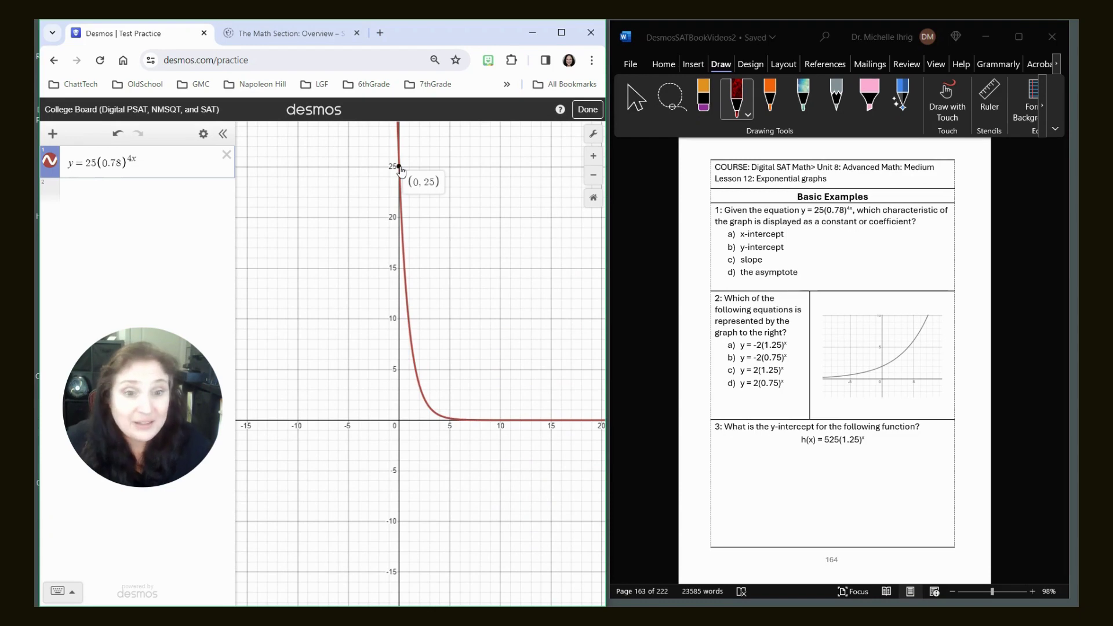
# - With the pen, circle b) y-intercept, write y=0 beside d), and cross out a) x-intercept
pyautogui.moveTo(732, 242)
pyautogui.mouseDown()
pyautogui.moveTo(721, 254)
pyautogui.moveTo(754, 261)
pyautogui.moveTo(753, 239)
pyautogui.moveTo(723, 238)
pyautogui.mouseUp()
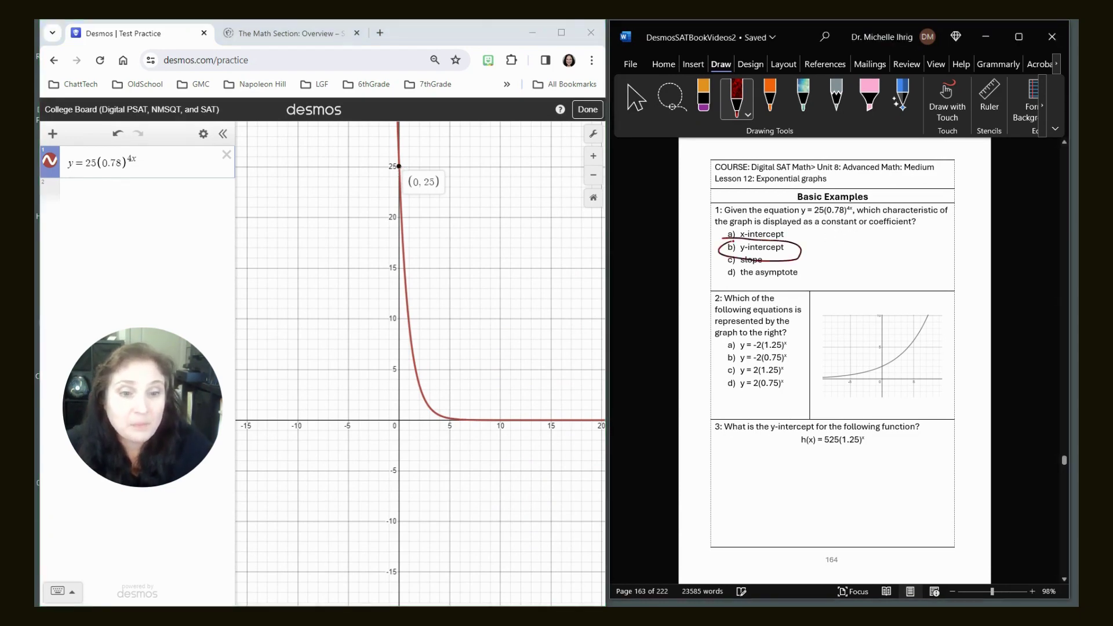
pyautogui.moveTo(804, 271)
pyautogui.mouseDown()
pyautogui.moveTo(815, 270)
pyautogui.moveTo(808, 291)
pyautogui.moveTo(847, 269)
pyautogui.mouseUp()
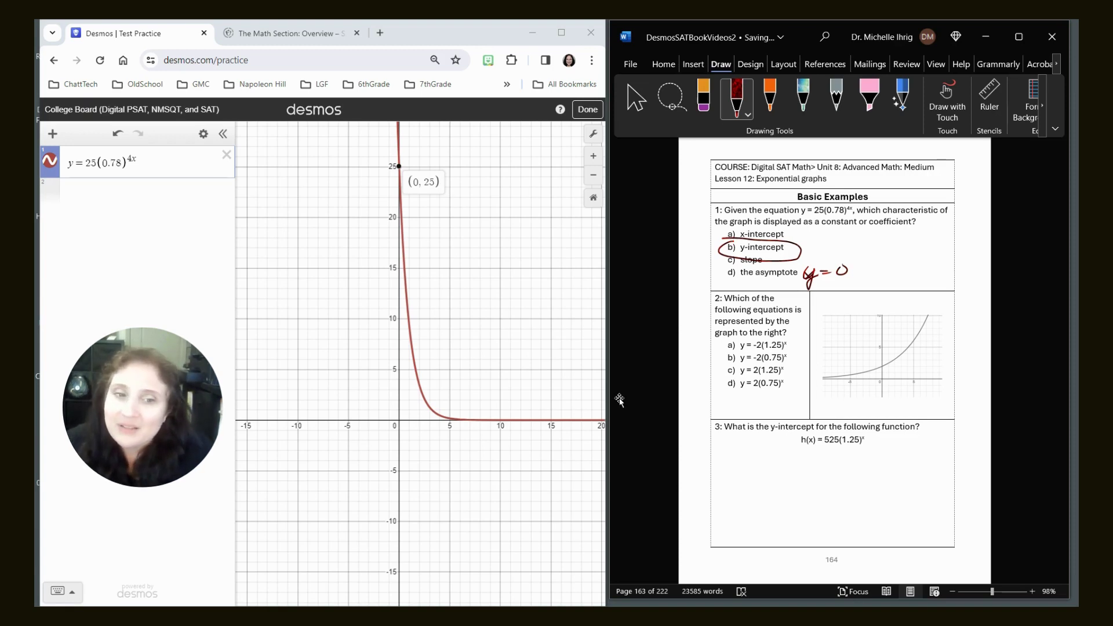
pyautogui.moveTo(720, 236); pyautogui.dragTo(734, 230)
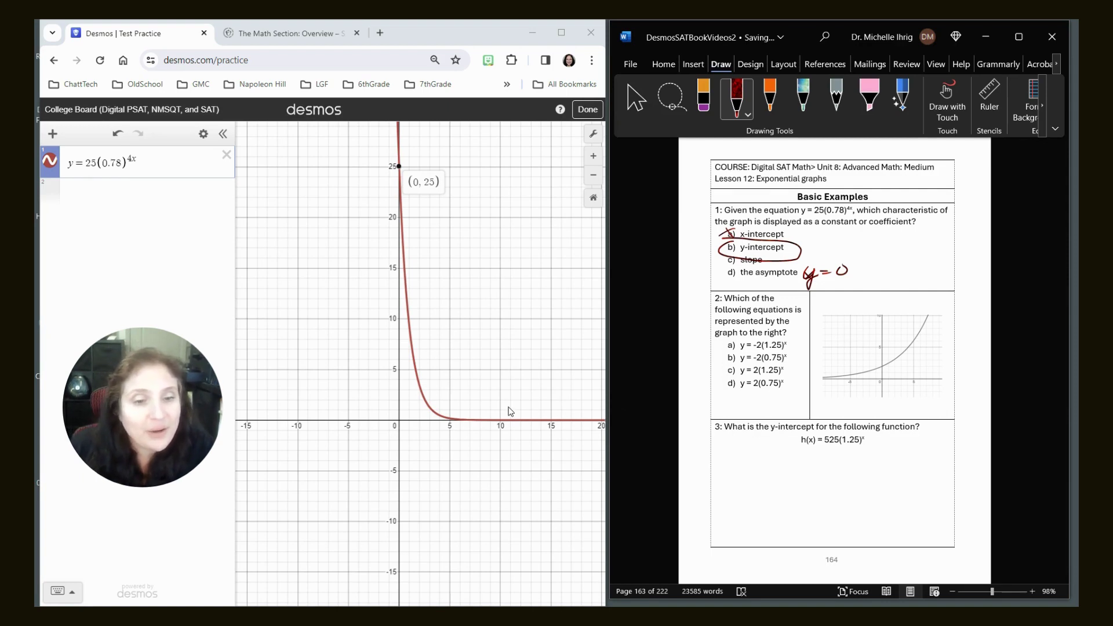
# - Replace the first equation with y=-2(1.25)^x, then try base 0.75 instead
pyautogui.click(226, 155)
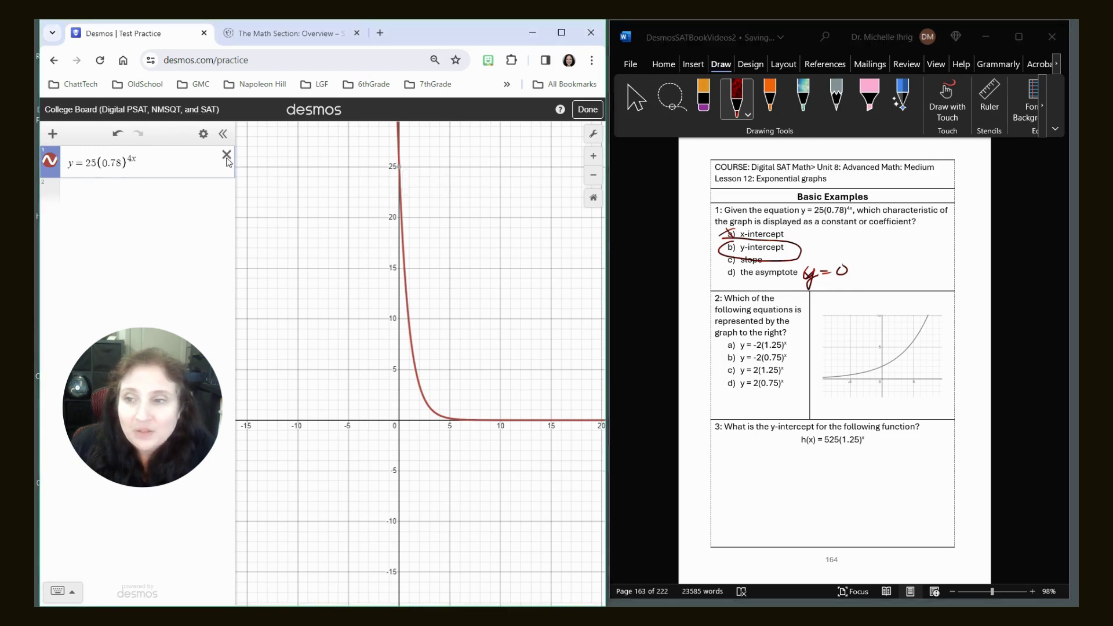
pyautogui.click(136, 159)
pyautogui.write('y')
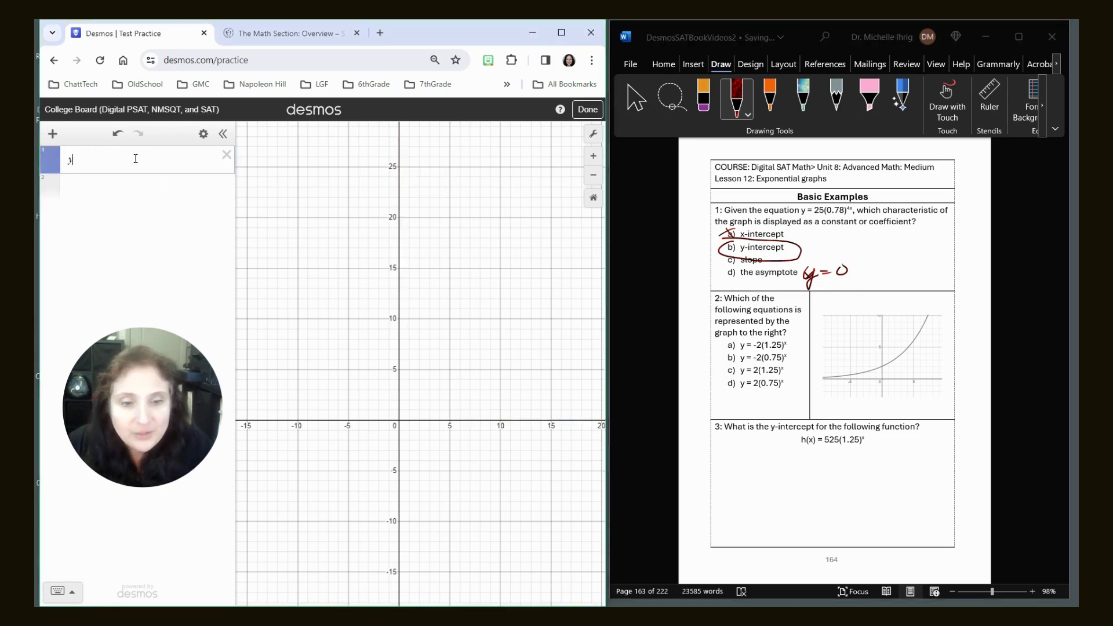
pyautogui.write('=-2')
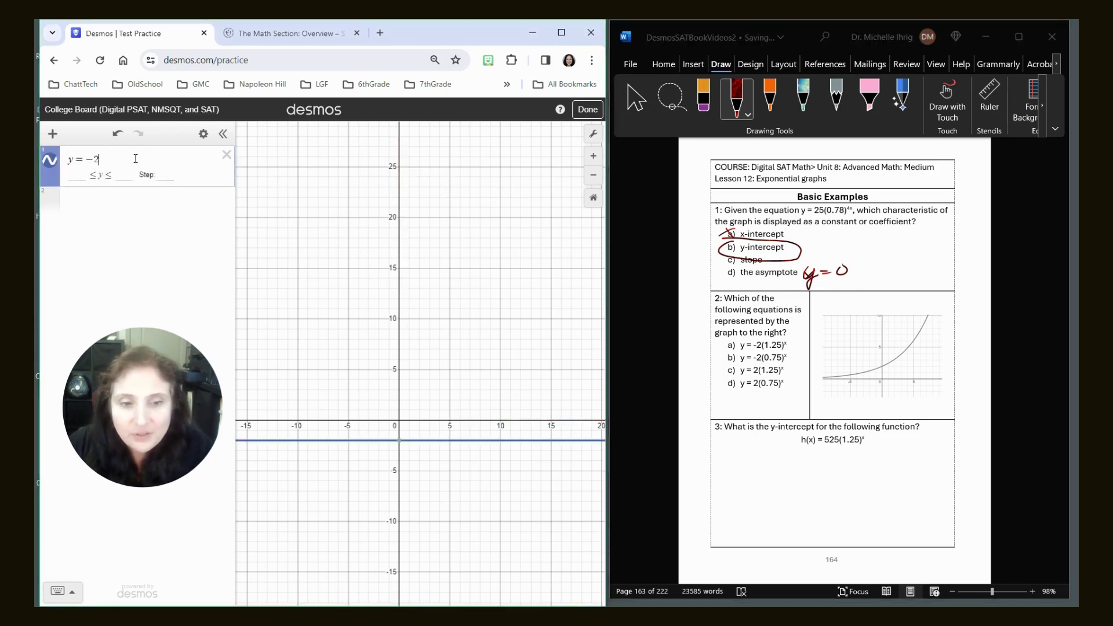
pyautogui.write('(1.25)')
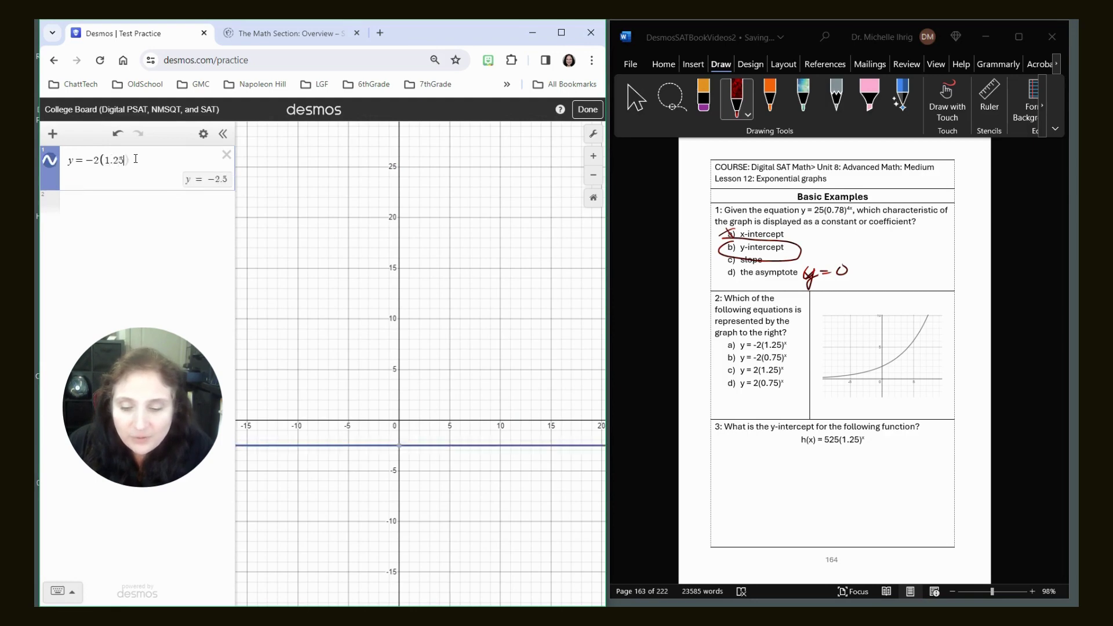
pyautogui.write('^')
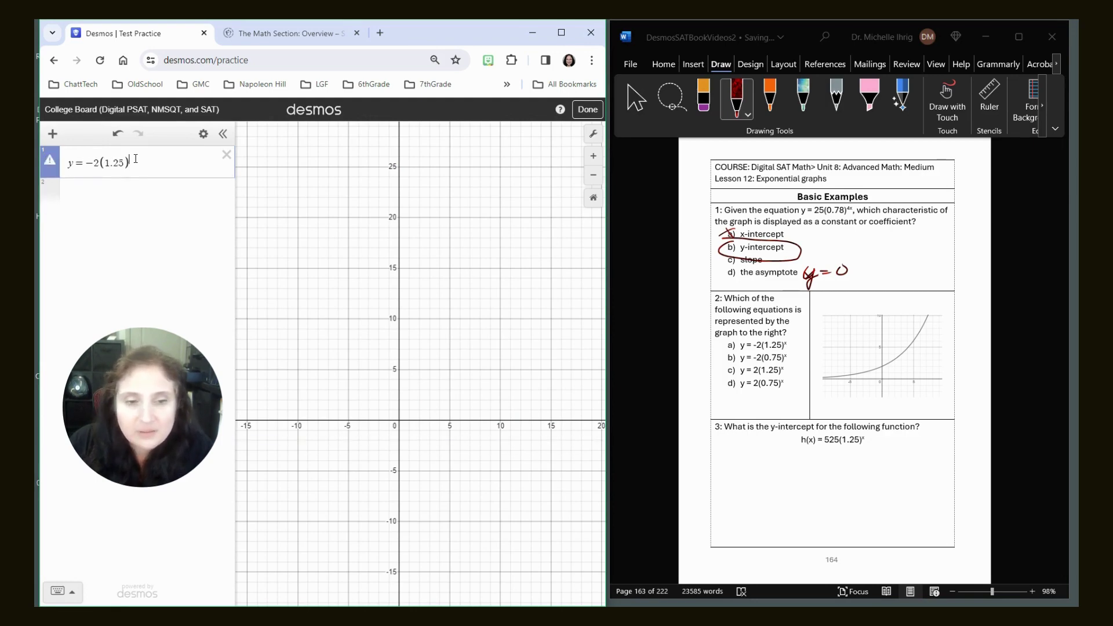
pyautogui.write('x')
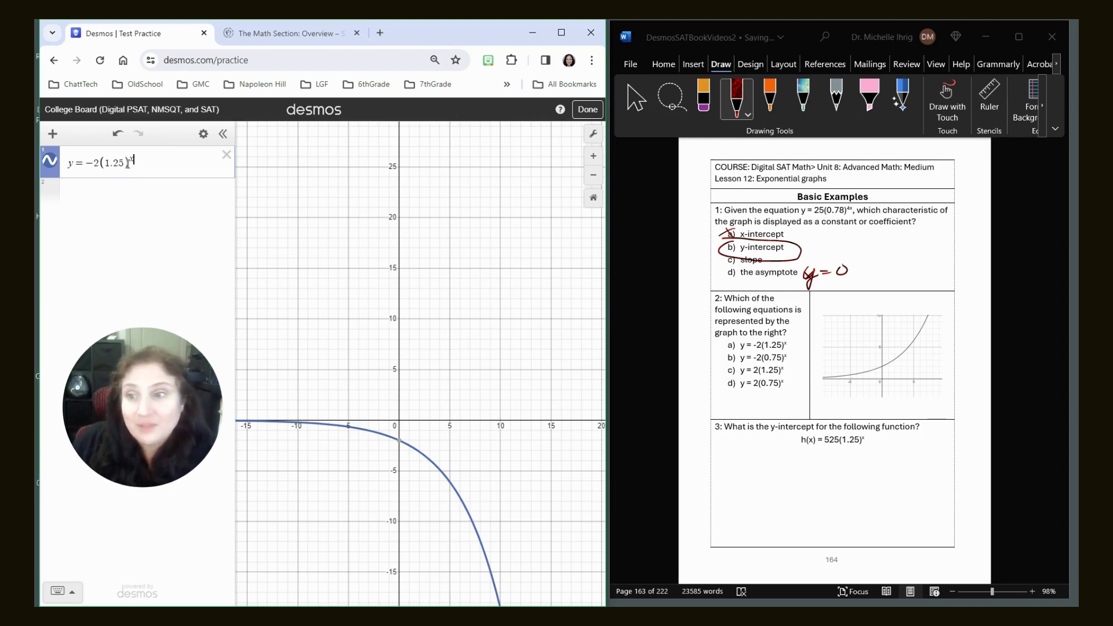
pyautogui.moveTo(124, 162); pyautogui.dragTo(108, 162)
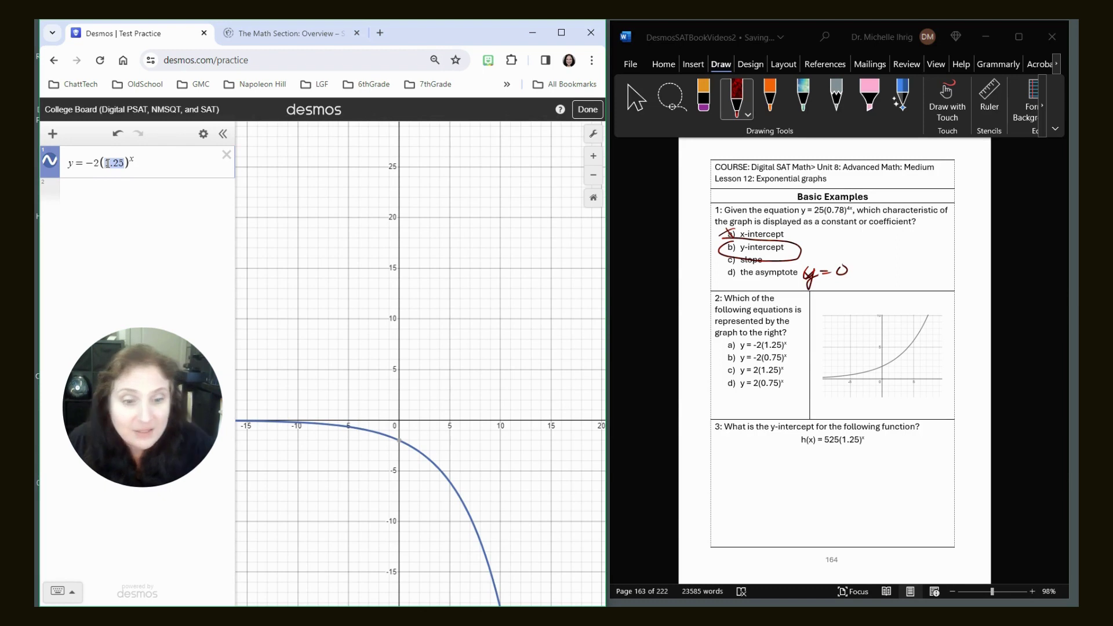
pyautogui.write('0.75')
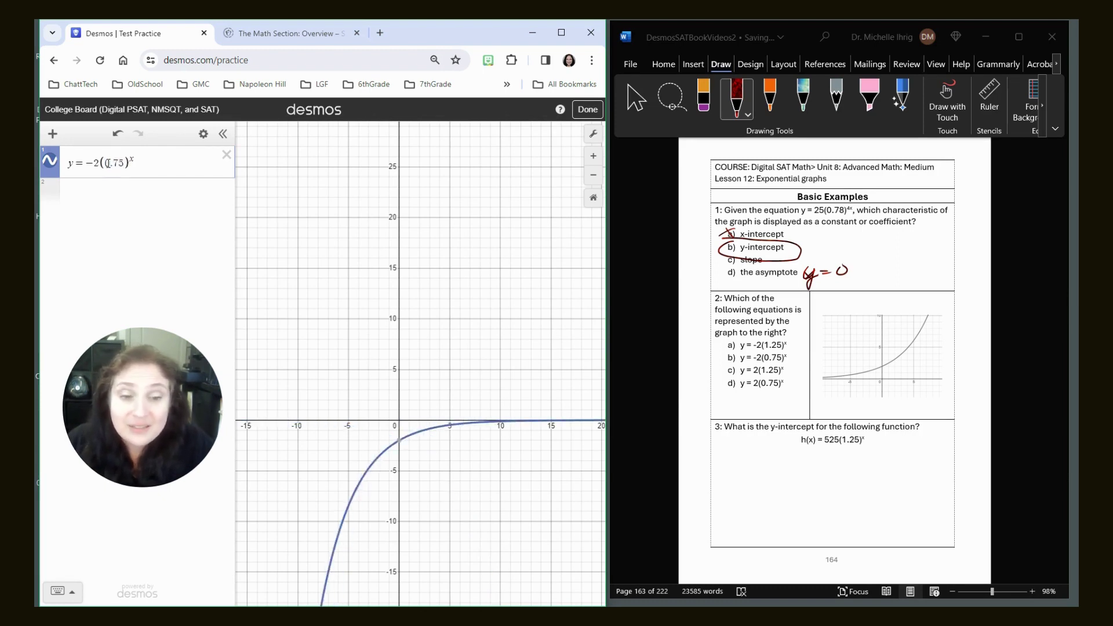
# - Change it to y=2(1.25)^x, circle choice c for question 2, and delete the equation
pyautogui.click(88, 164)
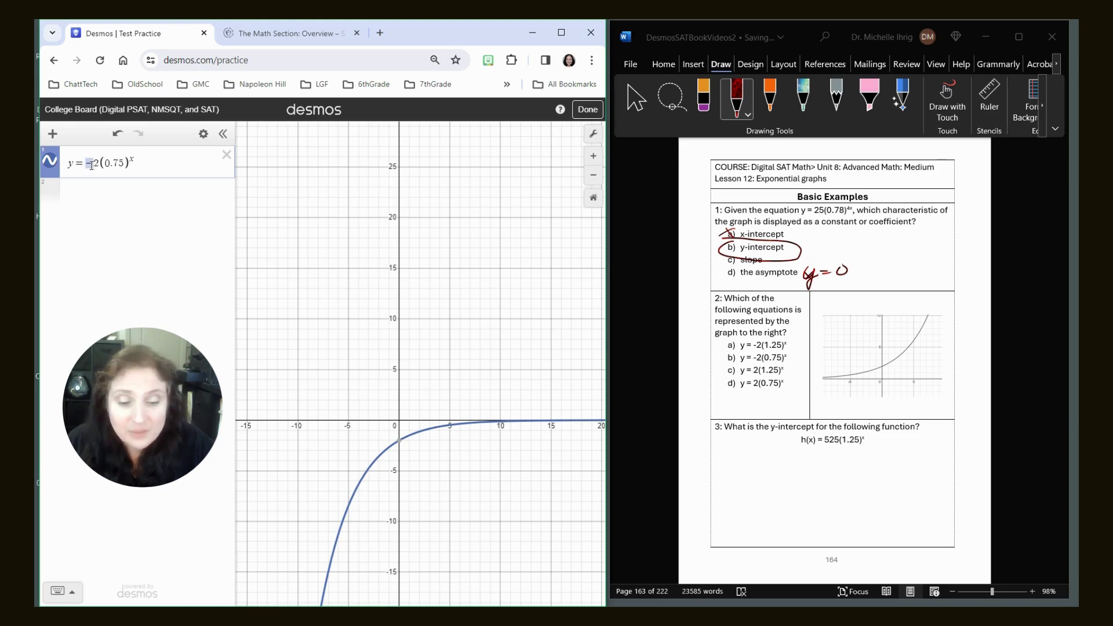
pyautogui.press('Delete')
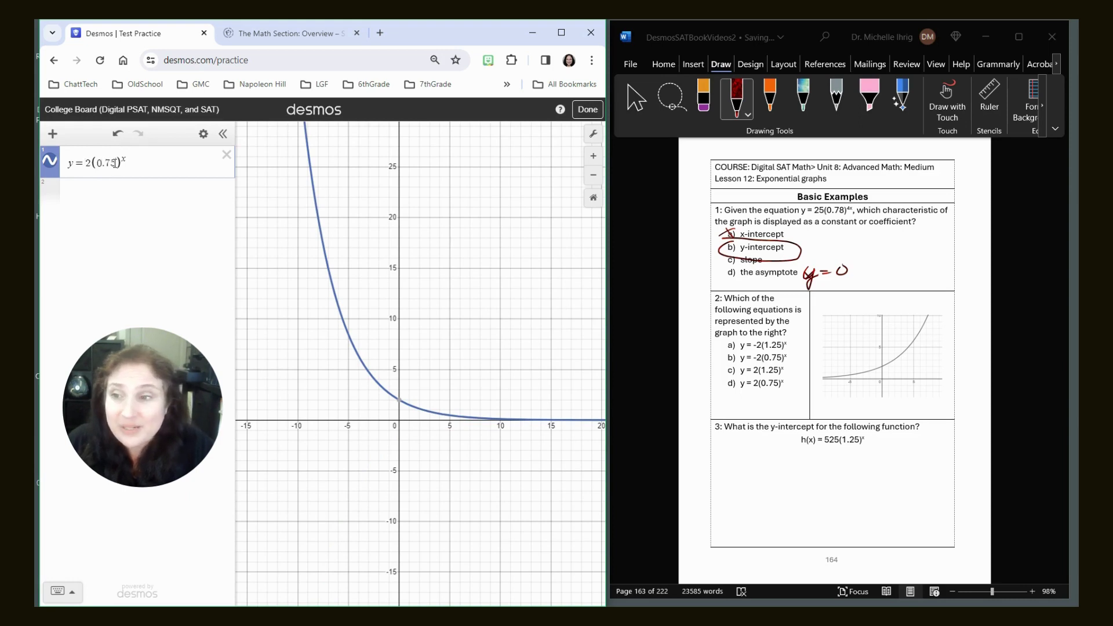
pyautogui.moveTo(116, 163); pyautogui.dragTo(97, 165)
pyautogui.write('1.25')
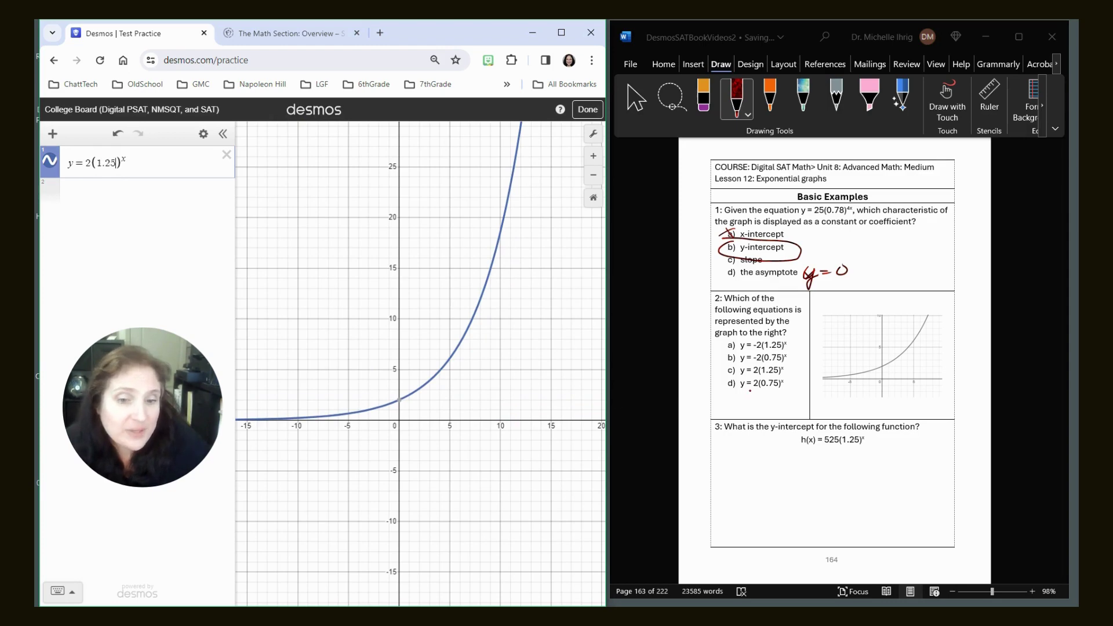
pyautogui.moveTo(735, 361)
pyautogui.mouseDown()
pyautogui.moveTo(735, 378)
pyautogui.moveTo(737, 361)
pyautogui.mouseUp()
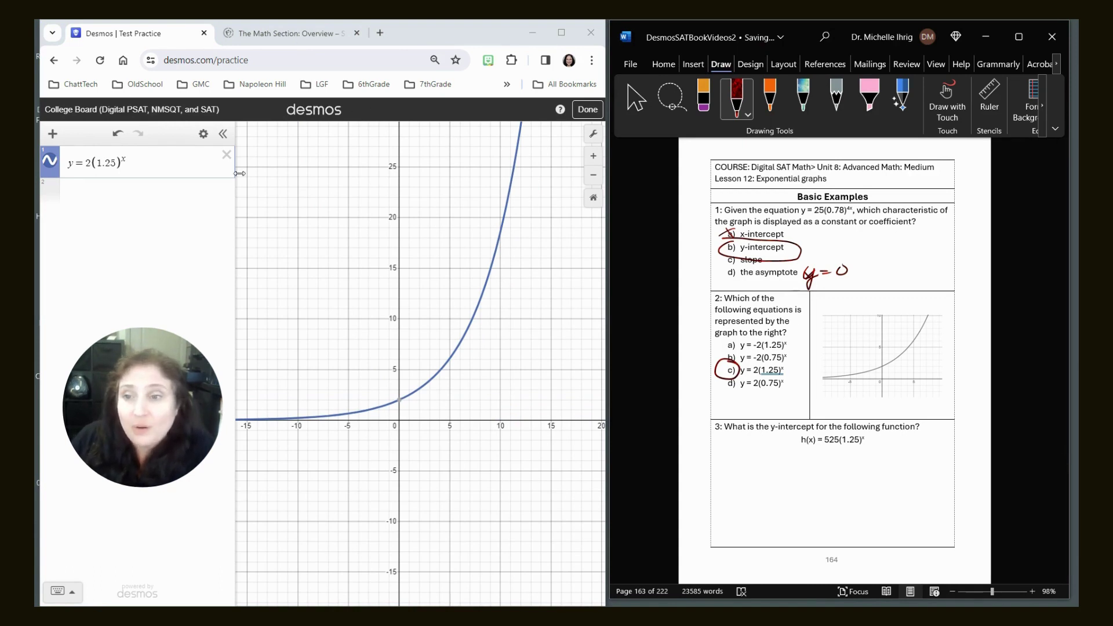
pyautogui.click(227, 155)
# - Enter h(x) = 525(1.25)^x in the empty expression row
pyautogui.click(134, 163)
pyautogui.write('h(')
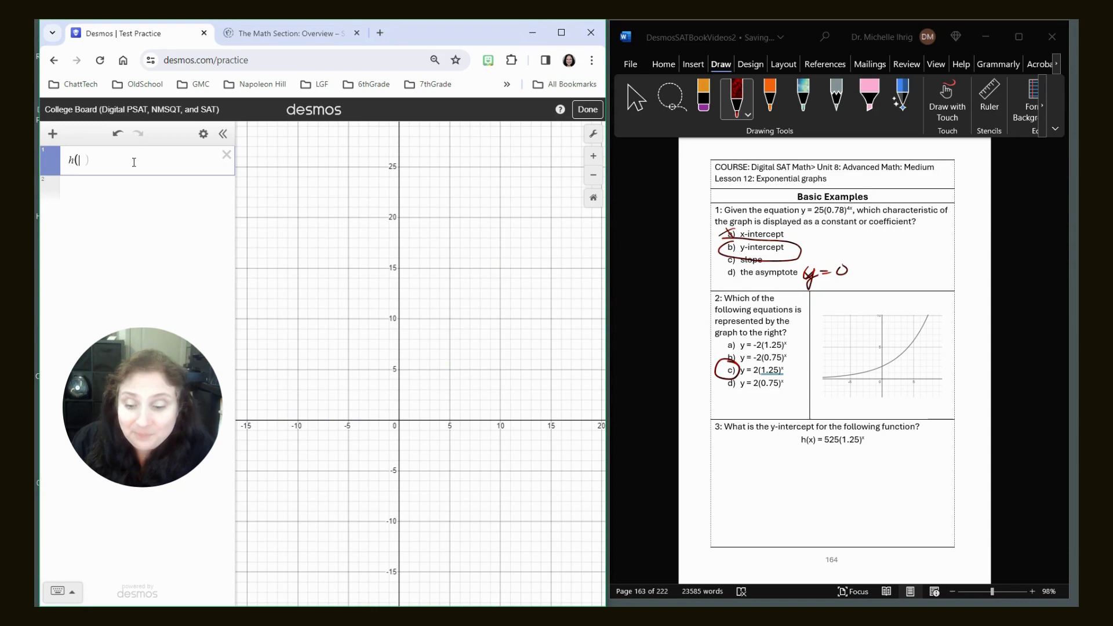
pyautogui.write('x) = ')
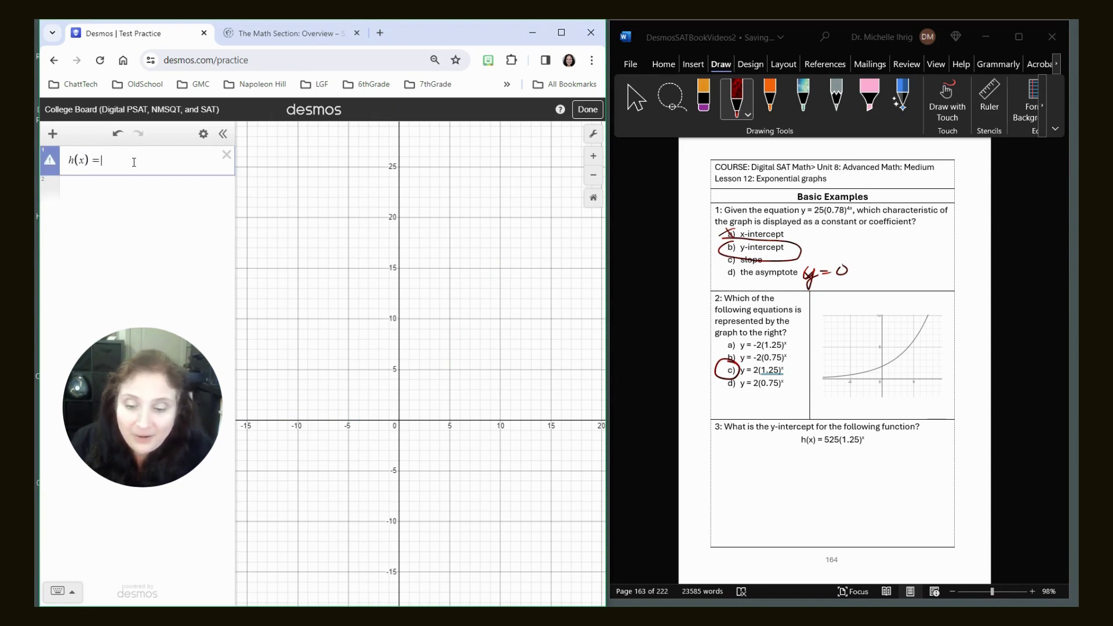
pyautogui.write('525(')
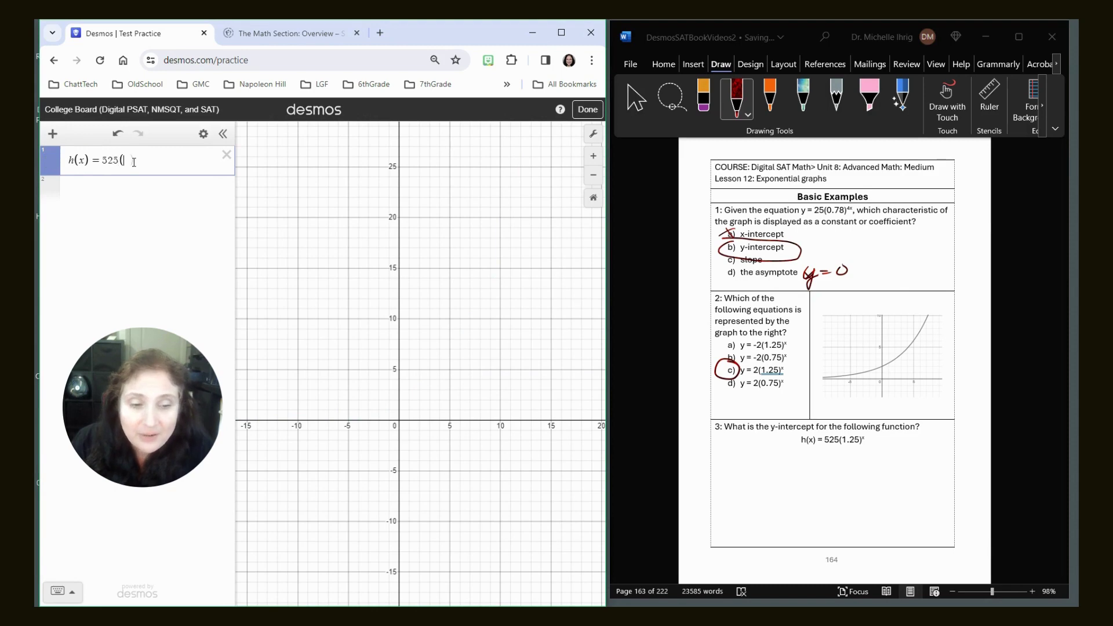
pyautogui.write('1.25')
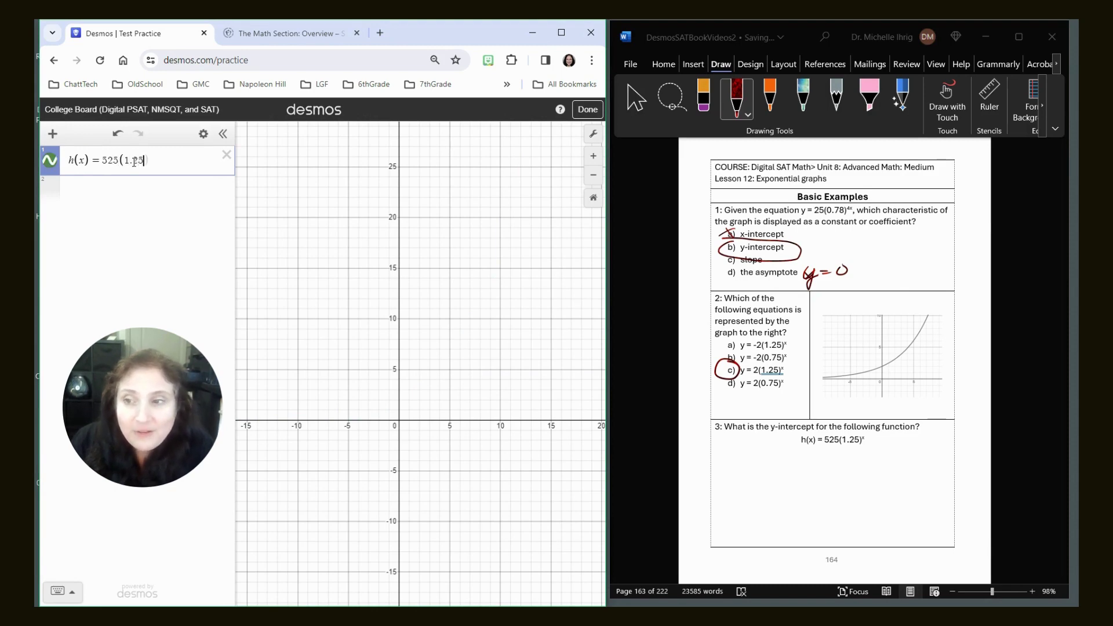
pyautogui.write(')')
pyautogui.write('^')
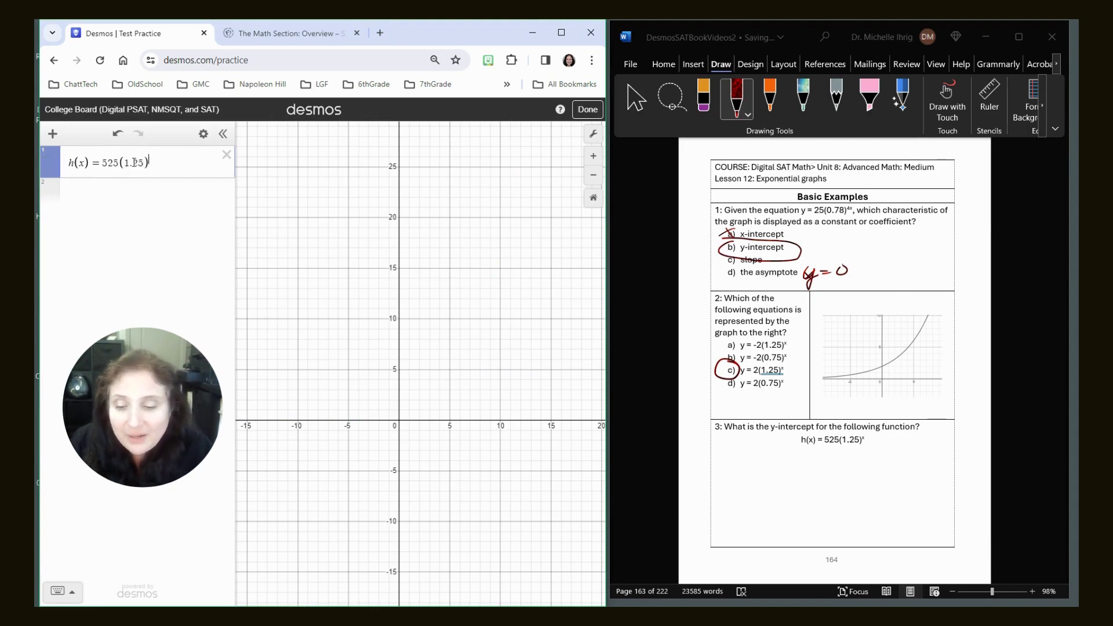
pyautogui.write('x')
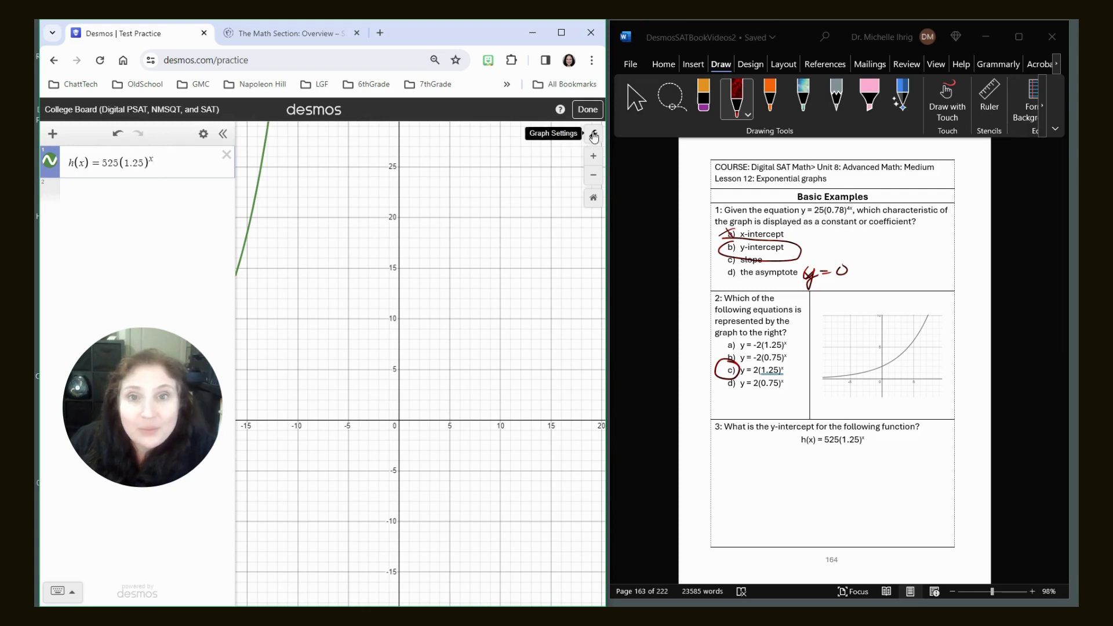
# - Set the y-axis maximum to 1000 in Graph Settings and mark the y-intercept (0, 525)
pyautogui.click(592, 136)
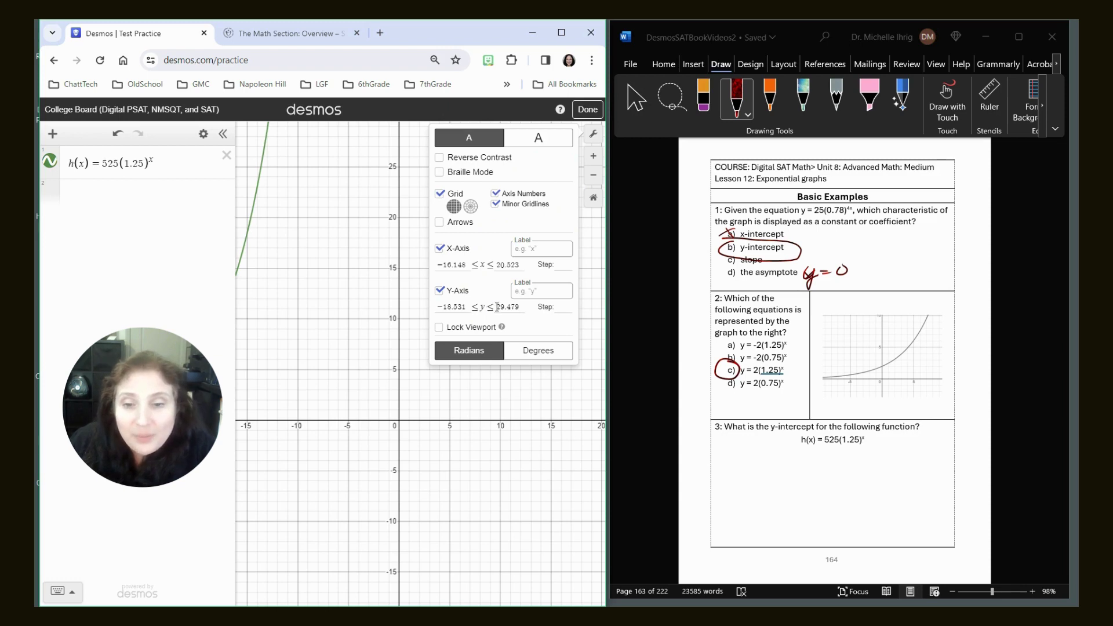
pyautogui.moveTo(497, 307); pyautogui.dragTo(524, 307)
pyautogui.write('1000')
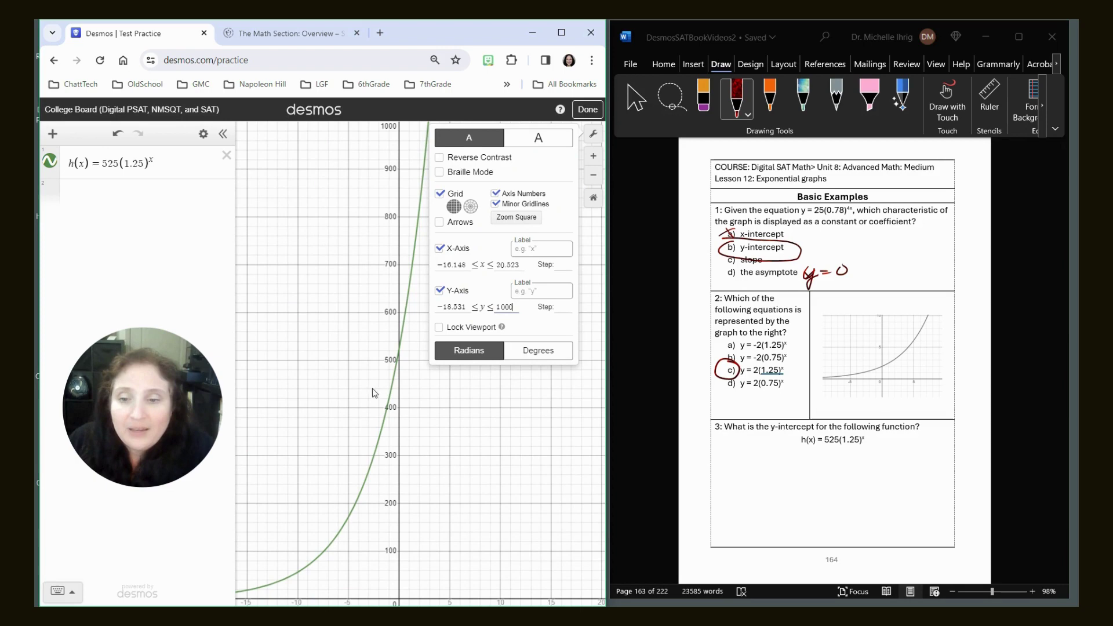
pyautogui.moveTo(393, 381); pyautogui.dragTo(409, 343)
pyautogui.click(408, 340)
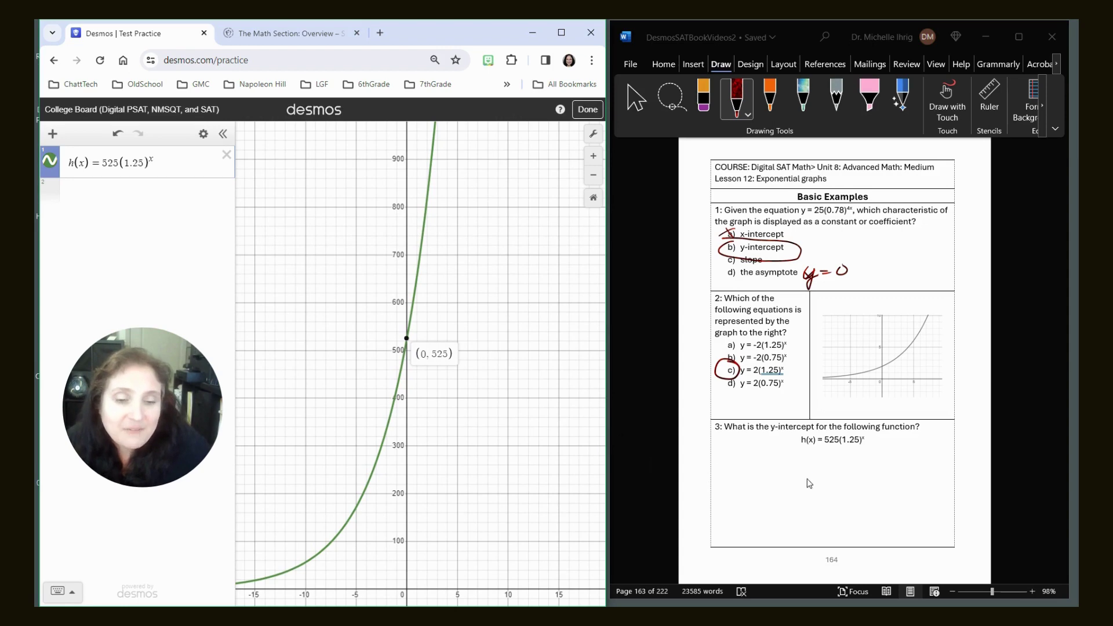
# - Handwrite 525 under question 3 and reset the Desmos graph to its default view
pyautogui.moveTo(798, 477)
pyautogui.mouseDown()
pyautogui.moveTo(795, 495)
pyautogui.moveTo(841, 496)
pyautogui.mouseUp()
pyautogui.moveTo(845, 475); pyautogui.dragTo(860, 474)
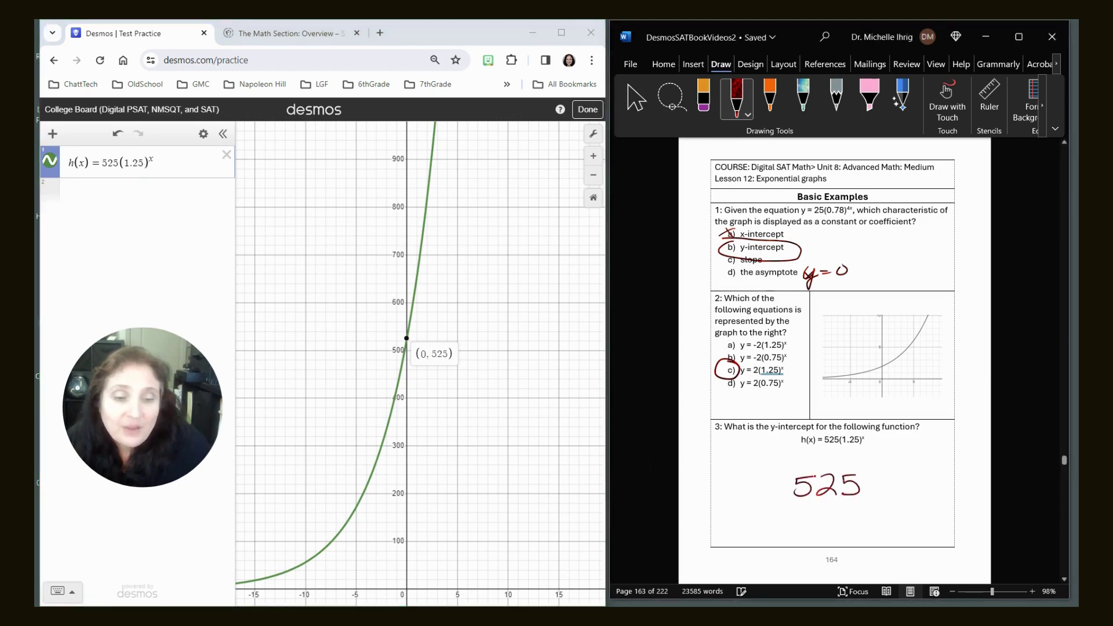
pyautogui.click(594, 197)
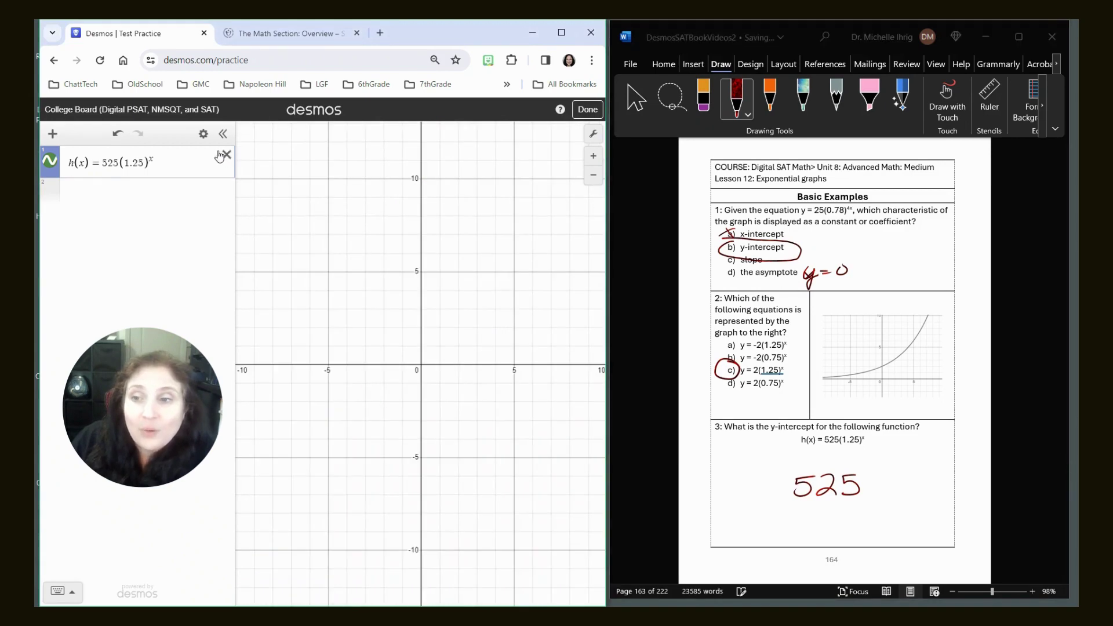
# - Delete all Desmos expressions and scroll Word to the Harder Examples page
pyautogui.click(203, 134)
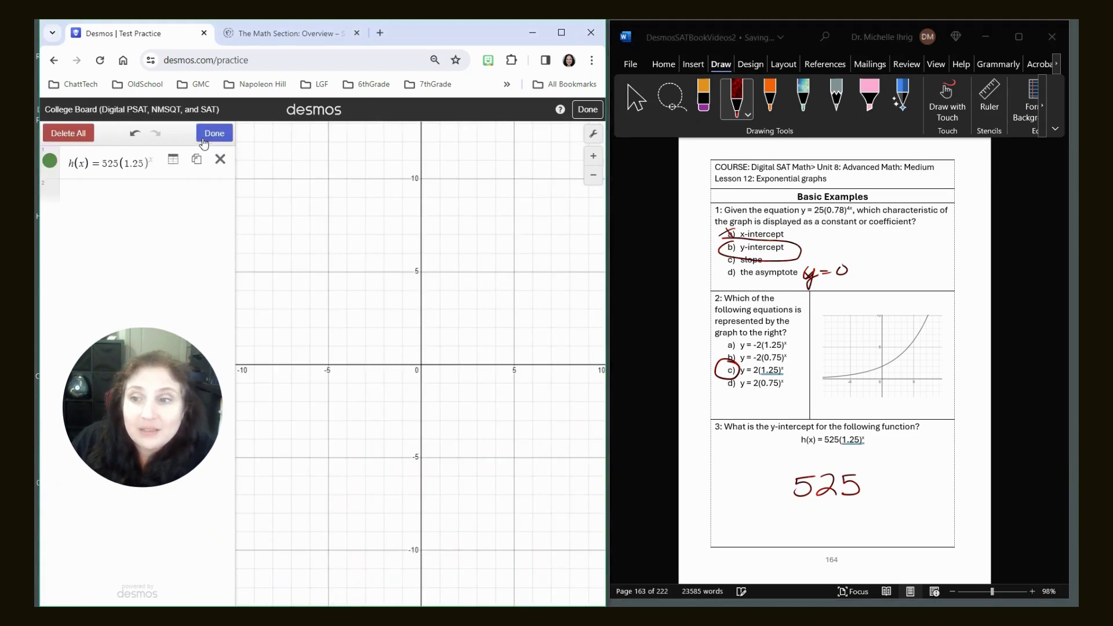
pyautogui.click(74, 137)
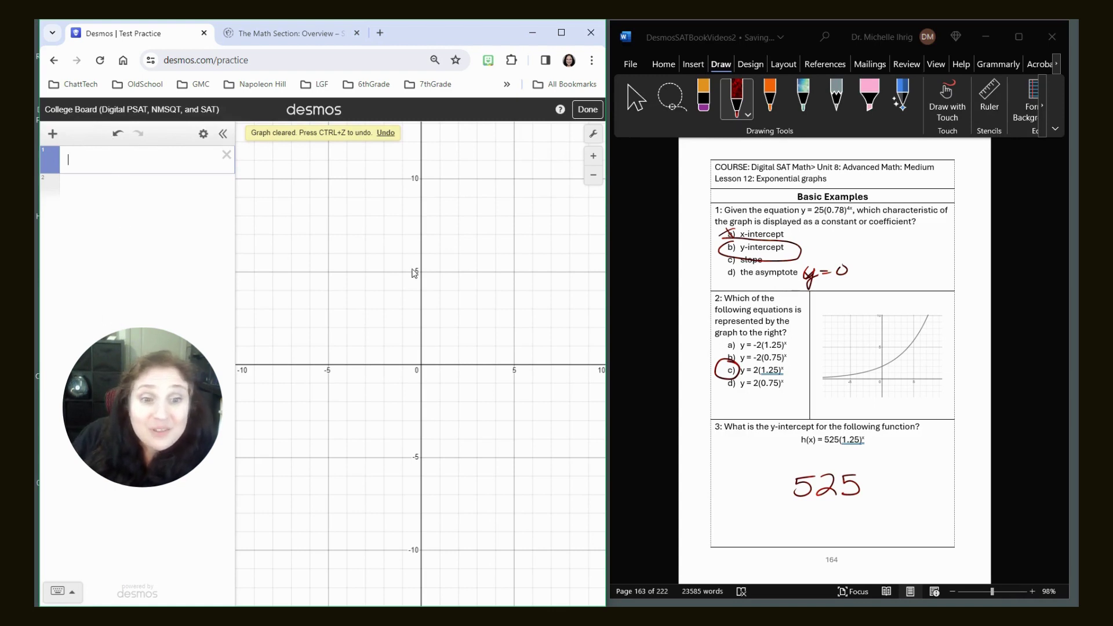
pyautogui.scroll(-10, 767, 354)
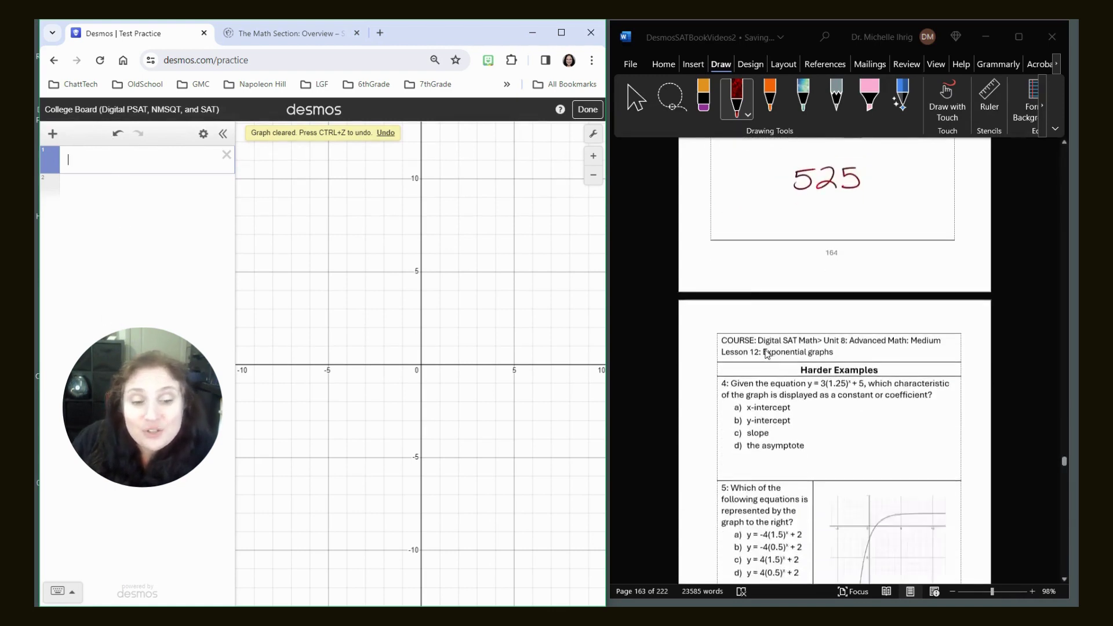
pyautogui.scroll(-1, 766, 354)
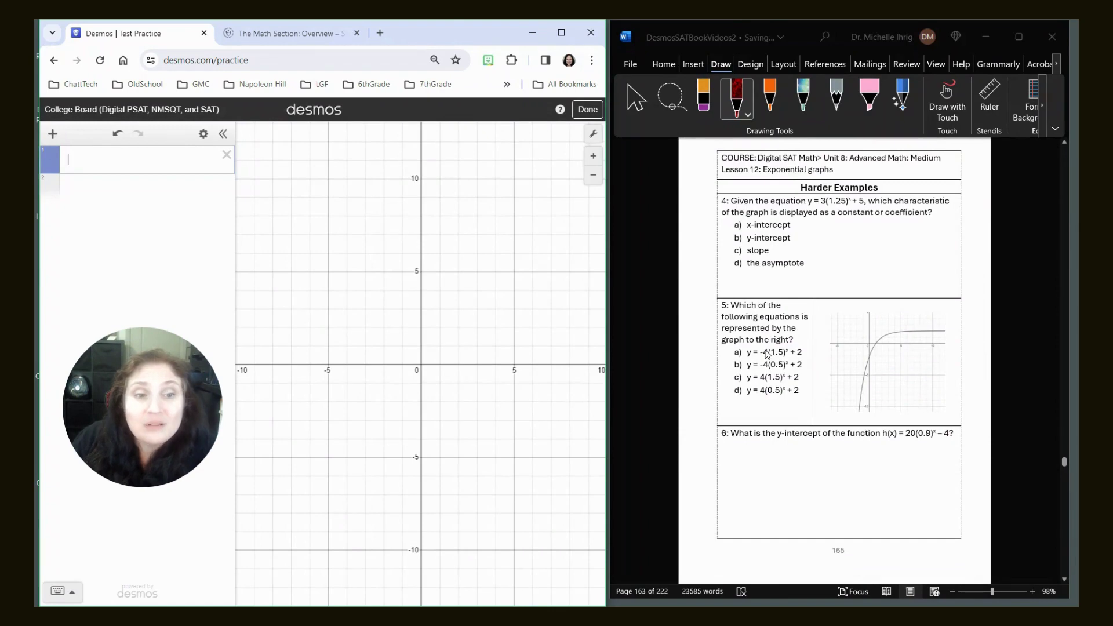